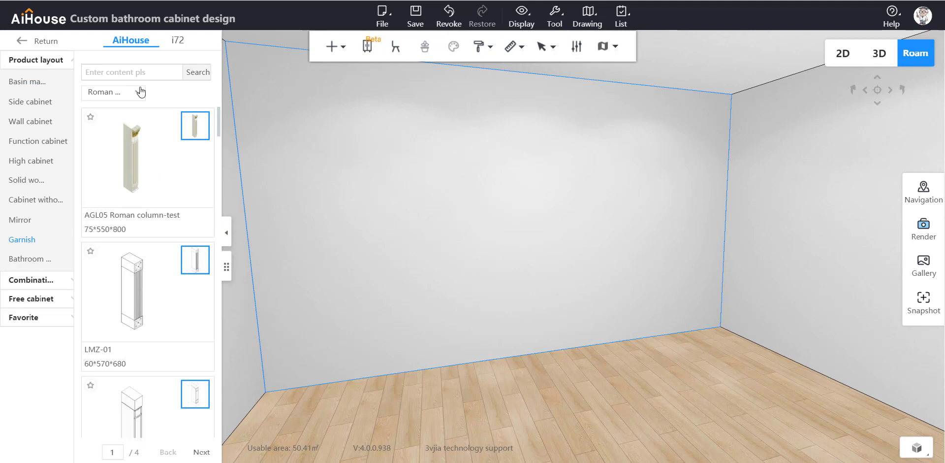
Place a Super plate from the Plate garnishes on the floor against the back wall, about 1130 from the left wall
click(138, 92)
click(104, 187)
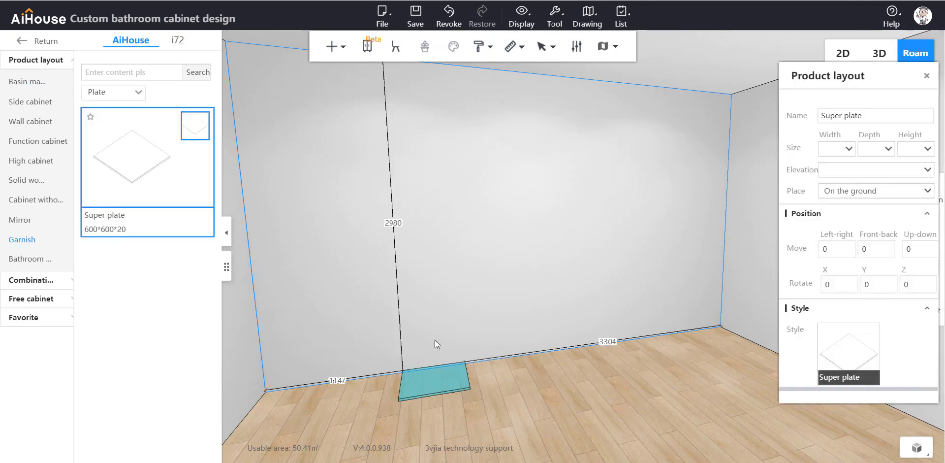
click(436, 338)
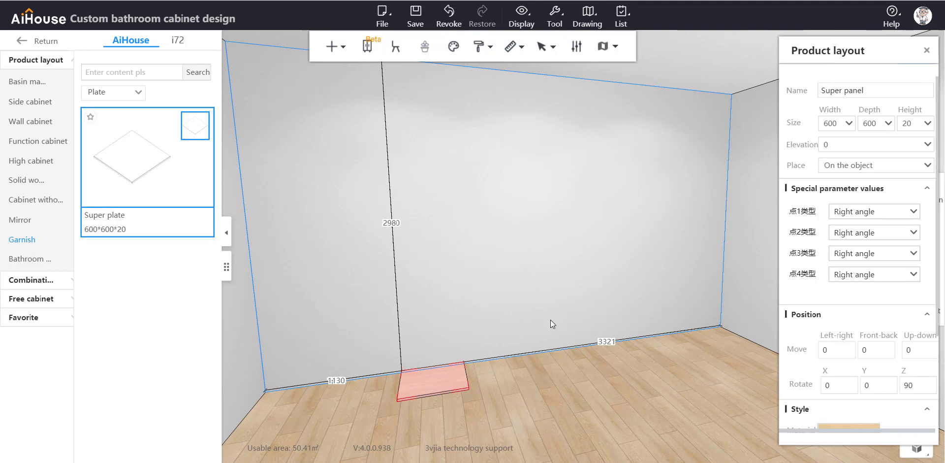
Set the plate's width to 1200 and its elevation to 600
click(831, 122)
text(120)
key(Return)
drag(835, 146, 771, 149)
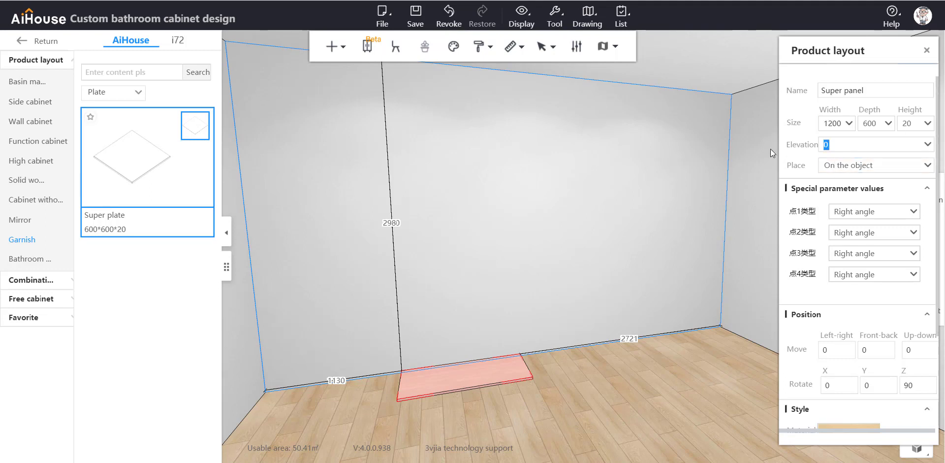
text(600)
key(Return)
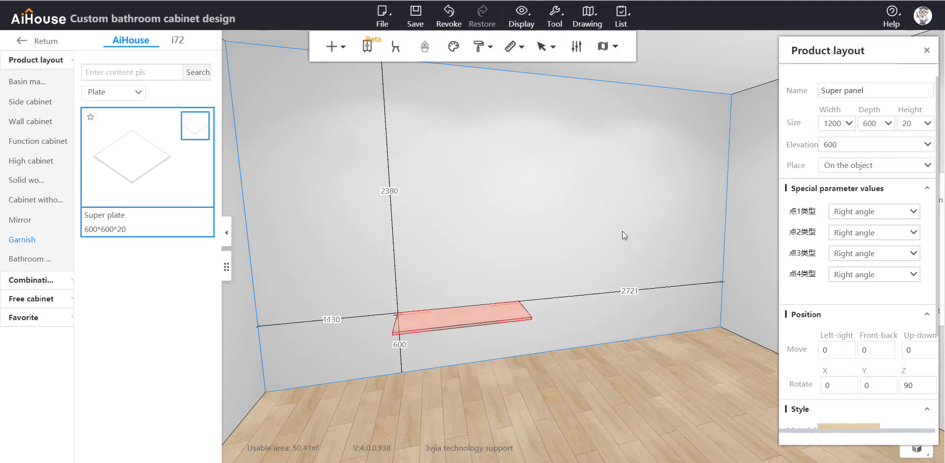
click(501, 270)
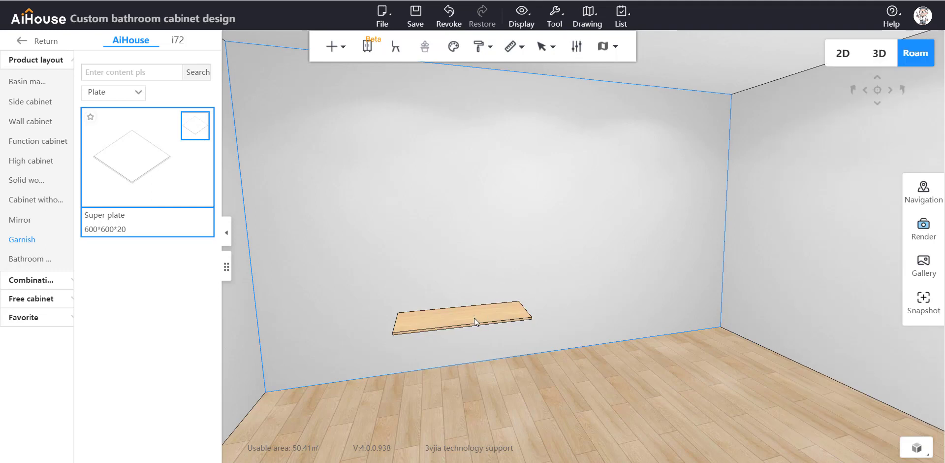
Place a second Super plate directly on top of the raised plate
click(474, 318)
click(164, 172)
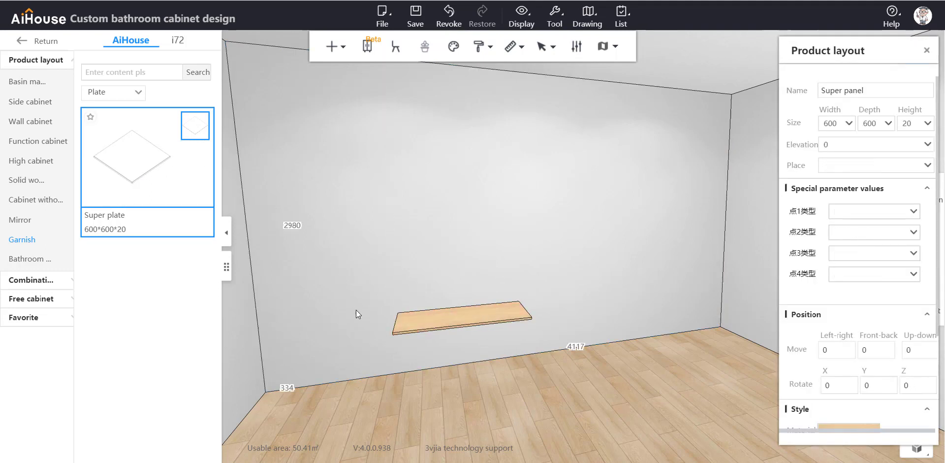
click(407, 331)
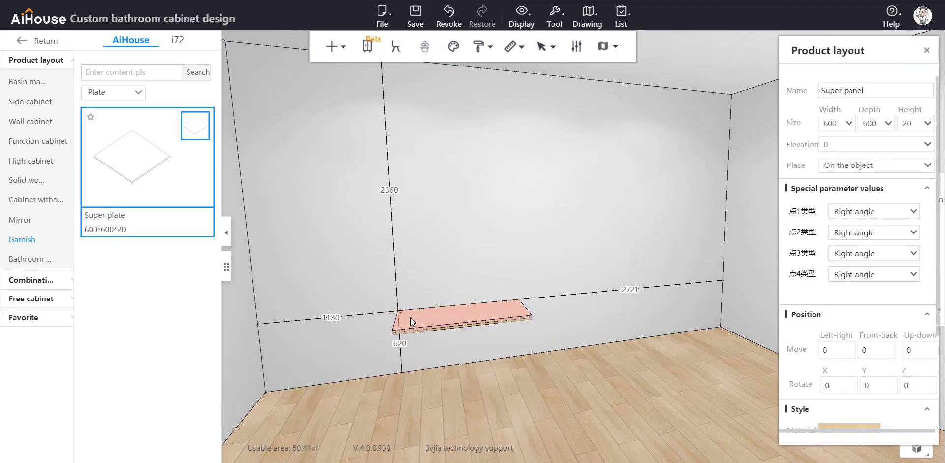
click(526, 238)
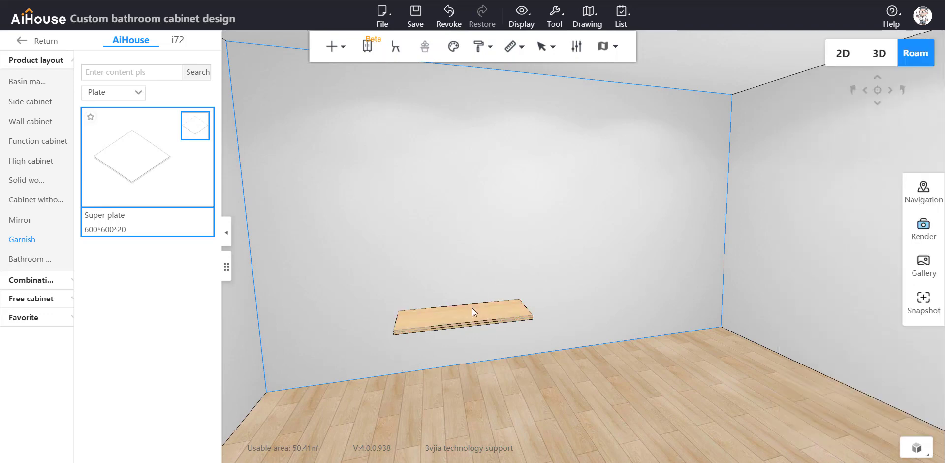
Set the upper plate's height to 450
click(471, 309)
key(Tab)
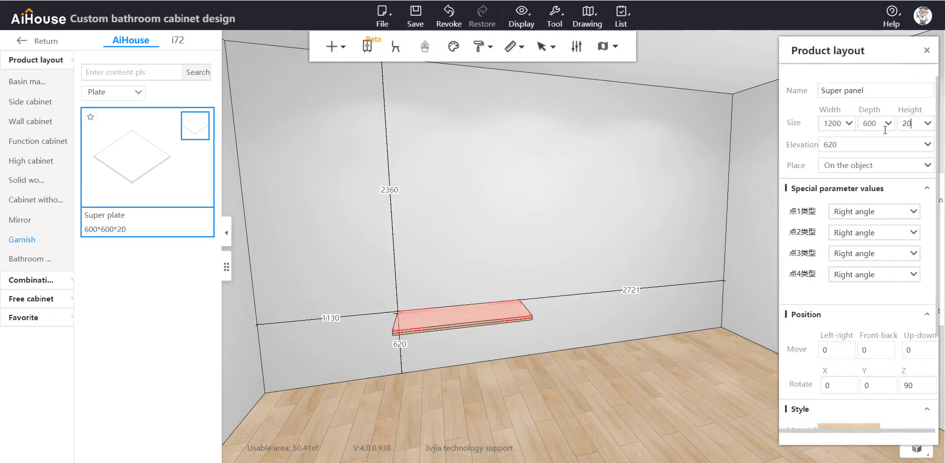
key(Tab)
text(300)
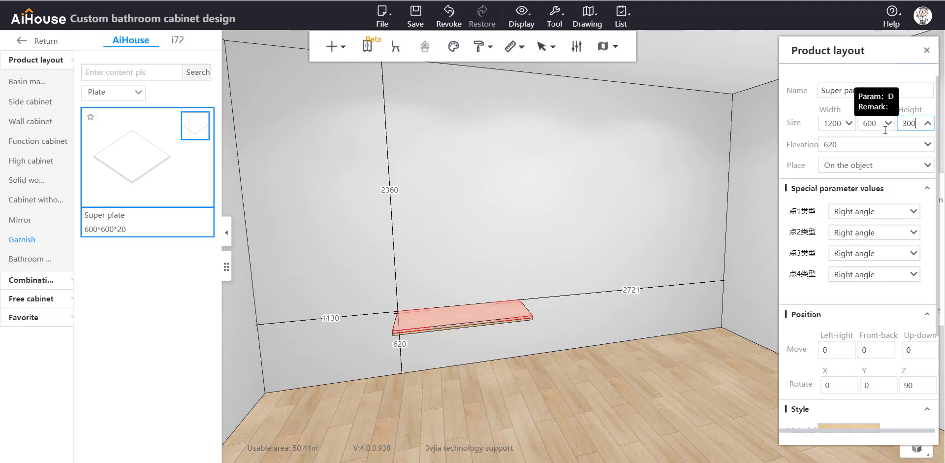
key(BackSpace)
key(BackSpace)
text(0)
key(Return)
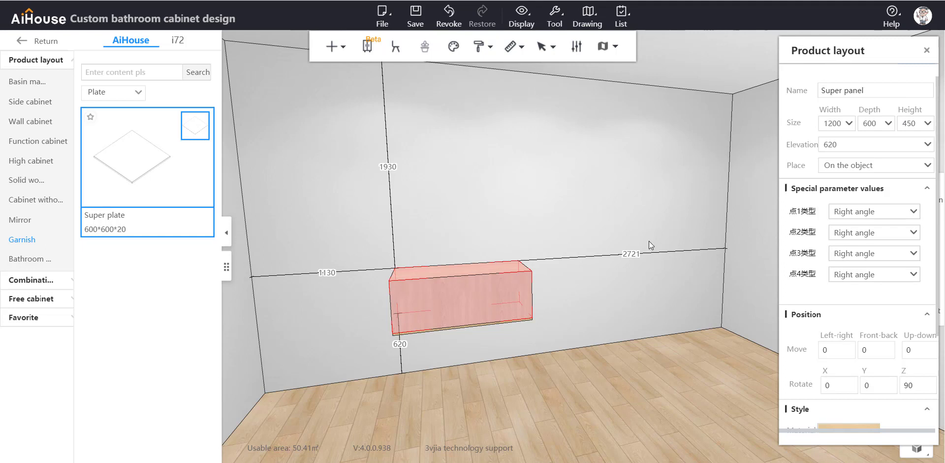
click(580, 288)
Select the upper plate in board selection mode and open it for panel point editing
click(488, 291)
scroll(567, 246, up, 5)
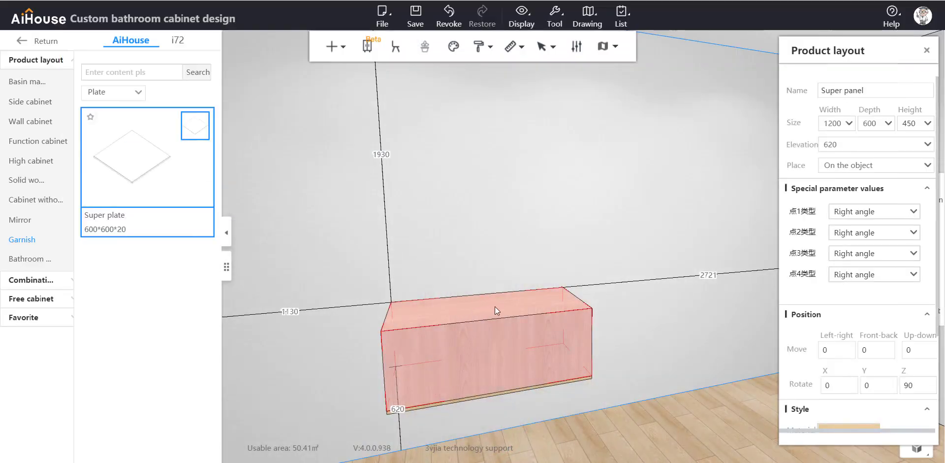
click(503, 212)
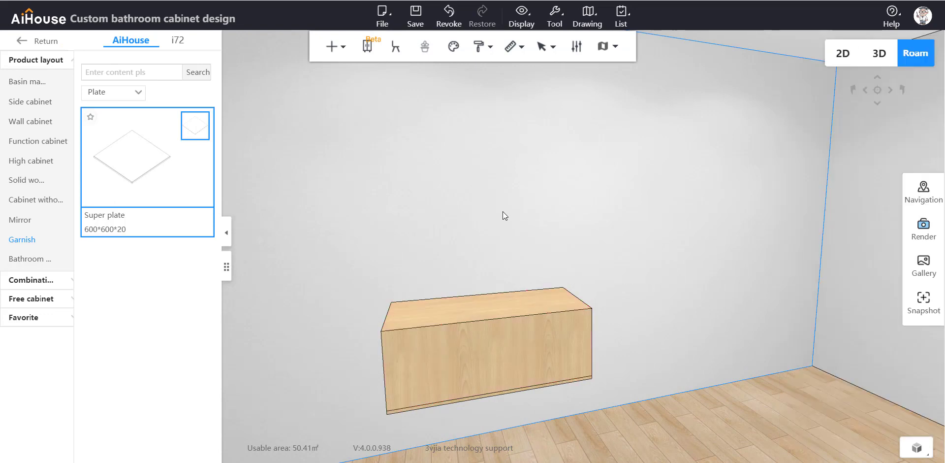
key(b)
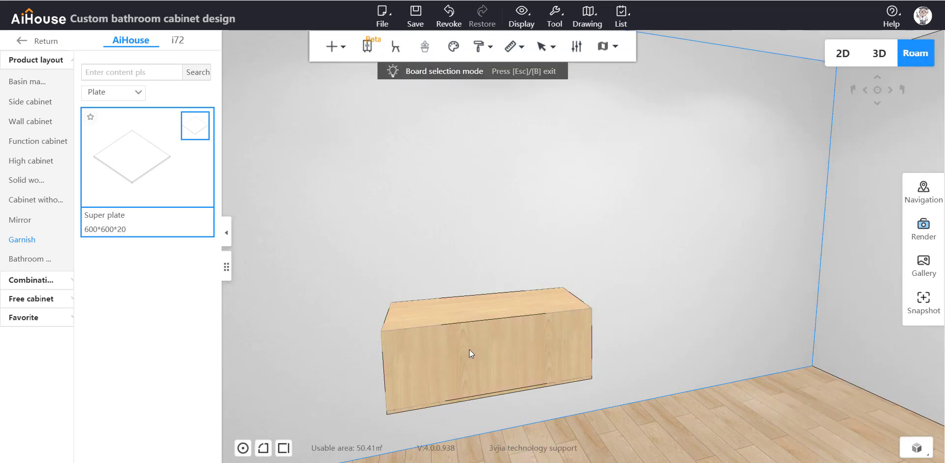
click(480, 309)
right_click(480, 309)
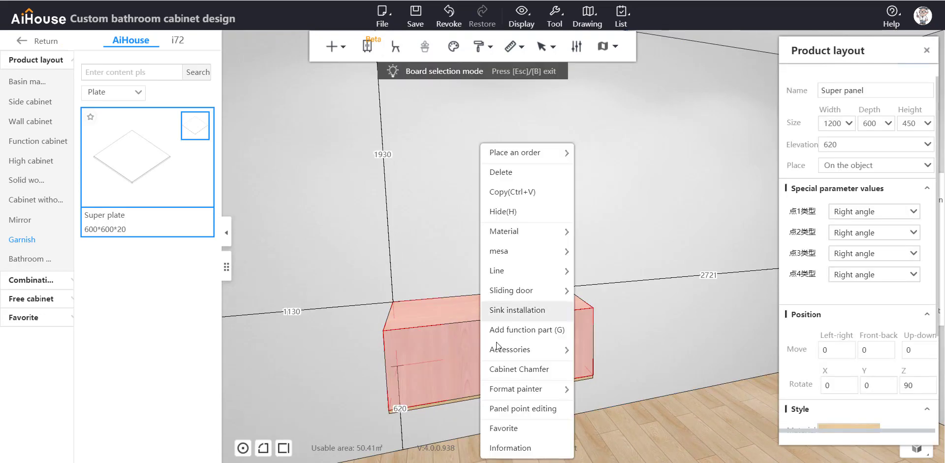
mouse_move(516, 394)
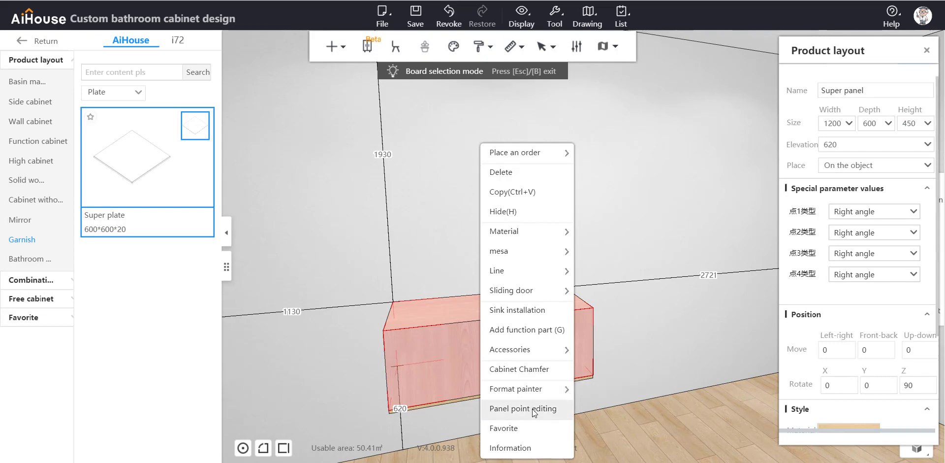
click(544, 414)
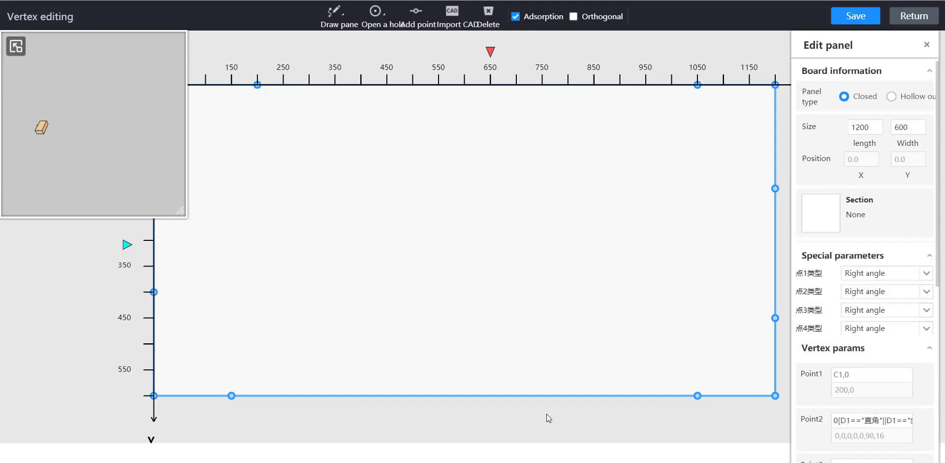
scroll(536, 264, down, 1)
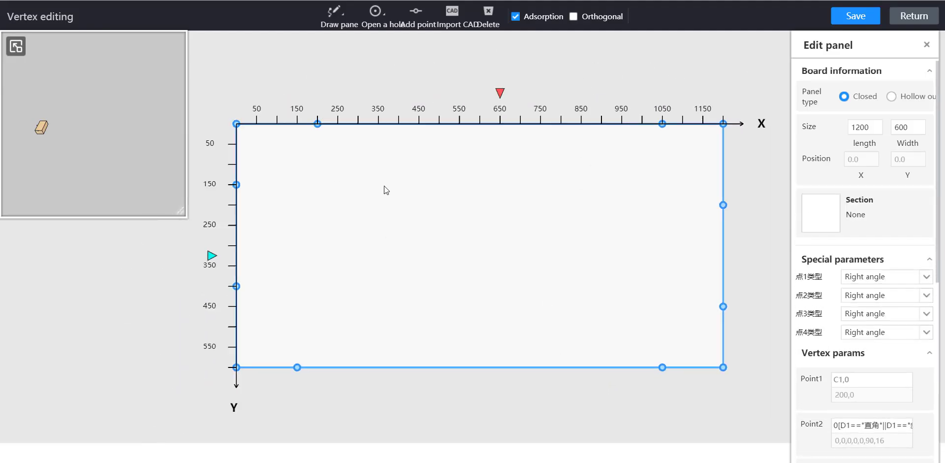
Cut a free-drawn rectangular hole in the panel from X 100, Y 100 to X 1100, Y 500
click(378, 16)
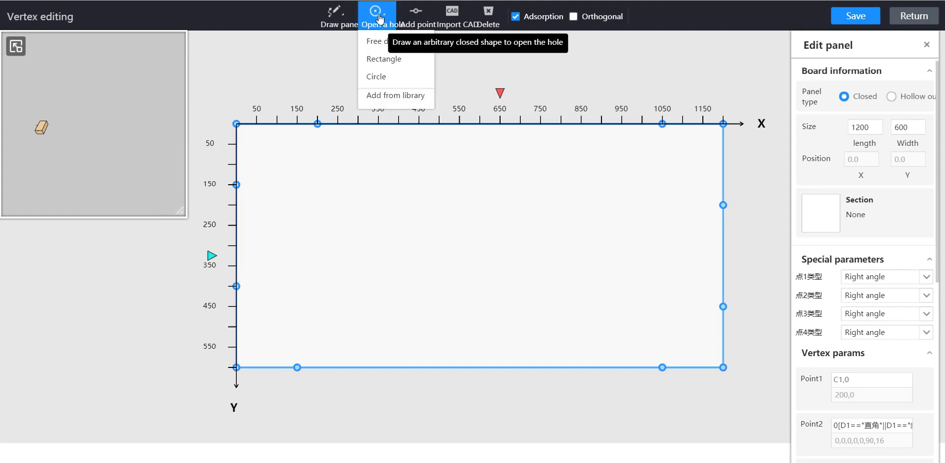
click(377, 46)
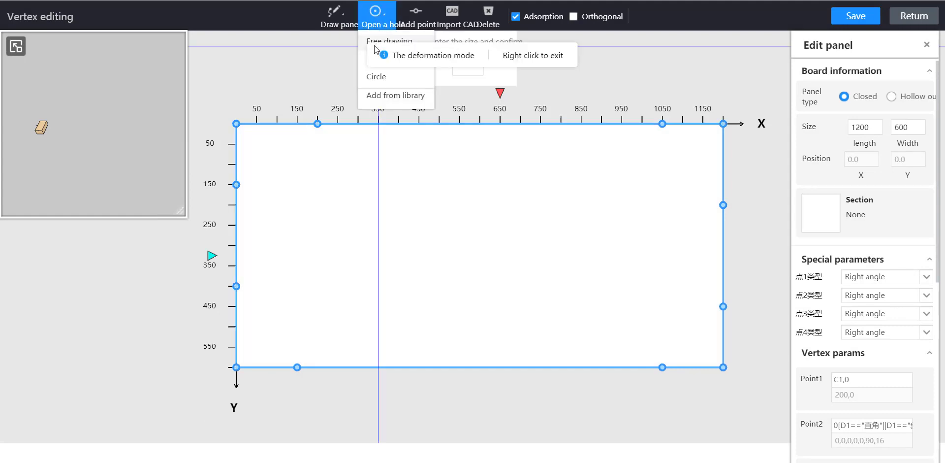
click(277, 164)
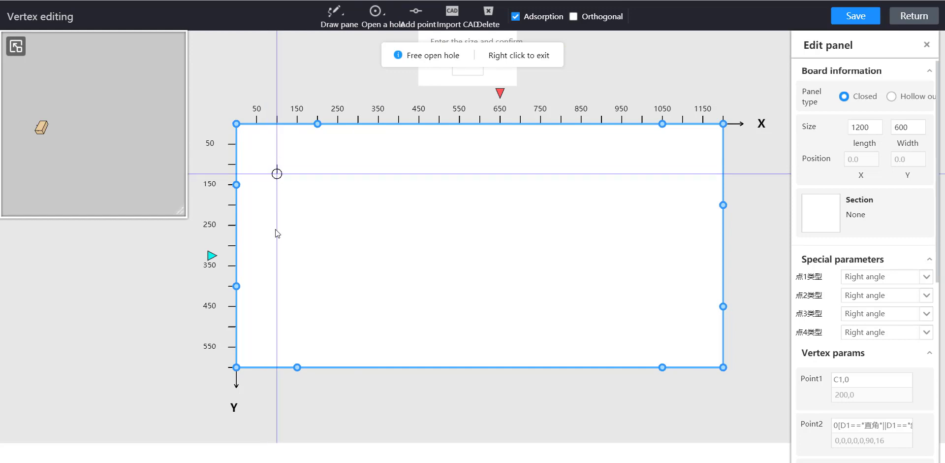
click(277, 326)
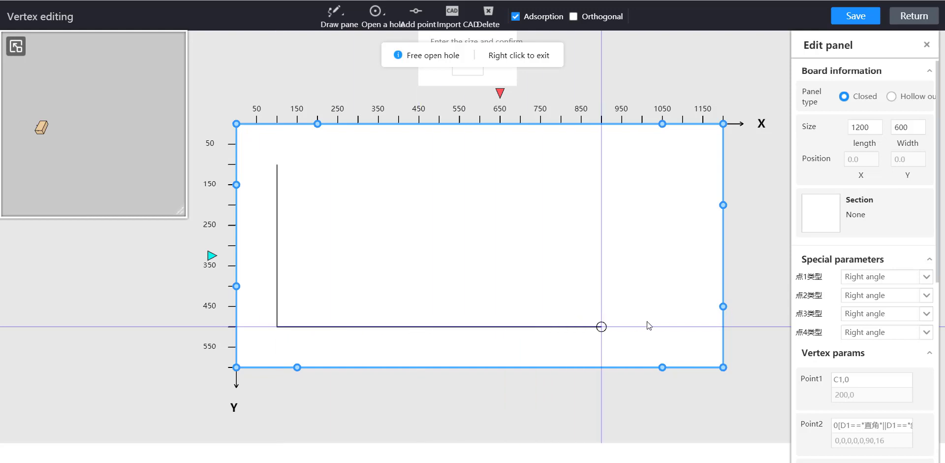
click(683, 327)
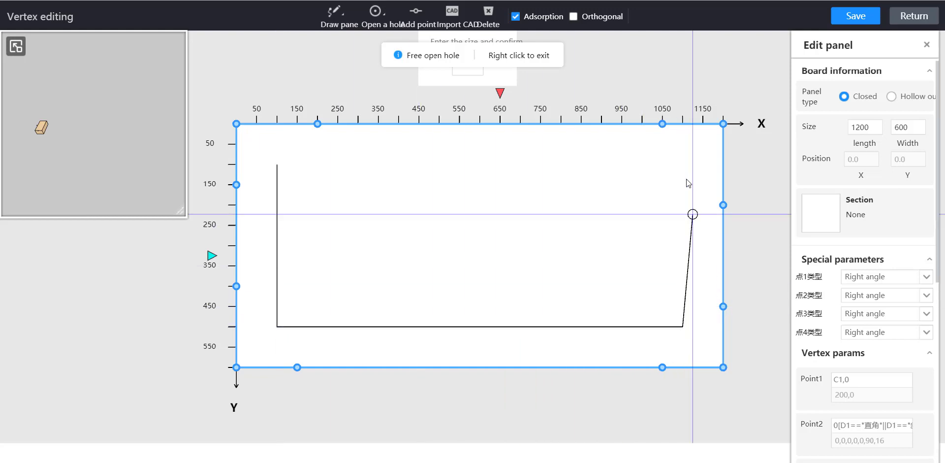
click(683, 164)
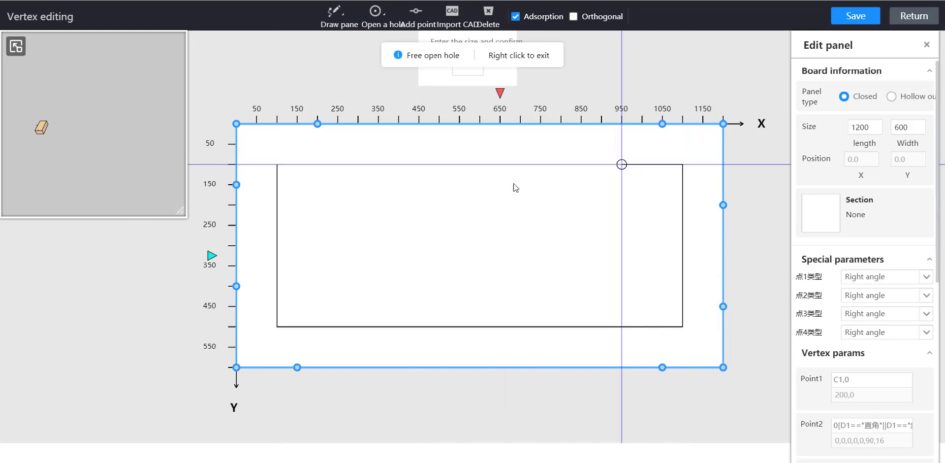
click(276, 164)
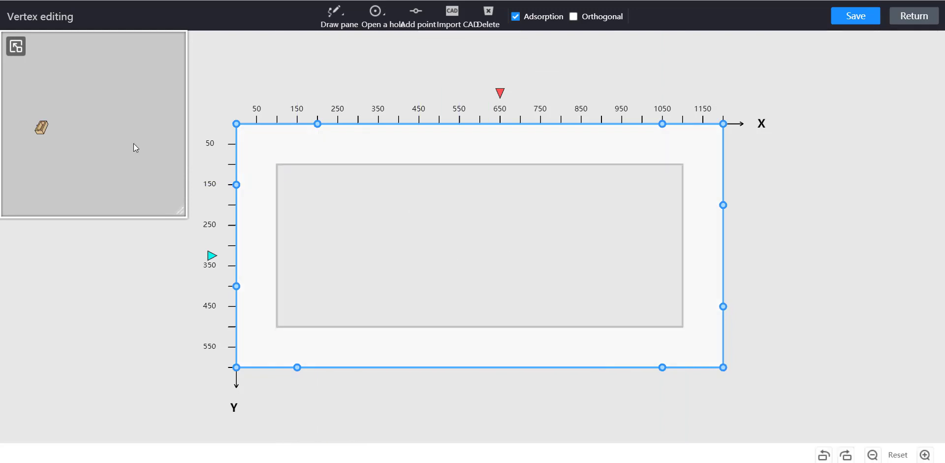
Round the hole's upper-left corner with a radius of 50
click(415, 247)
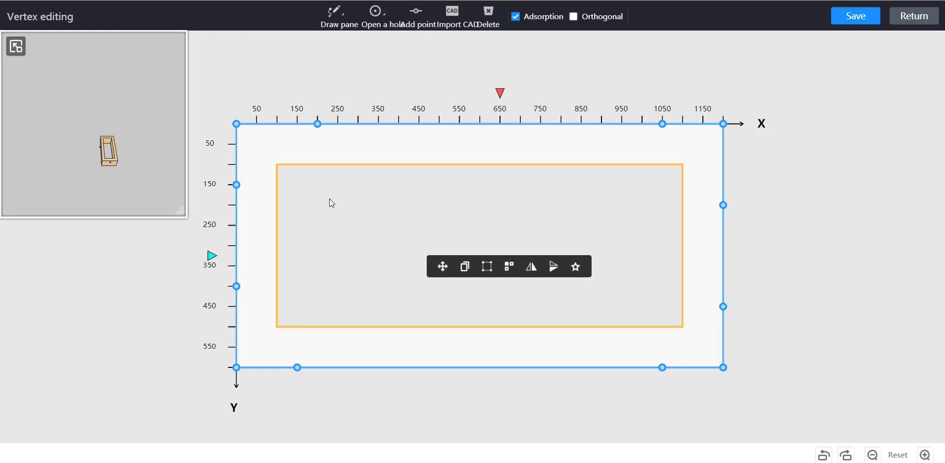
click(277, 164)
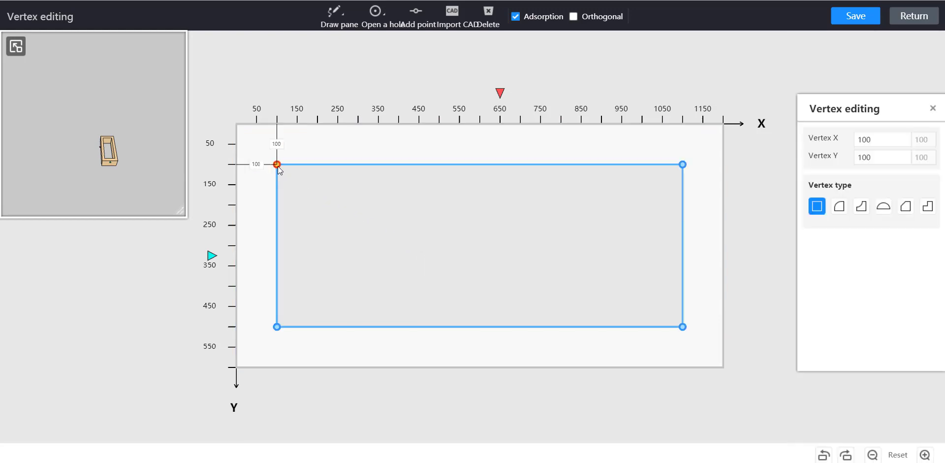
click(839, 209)
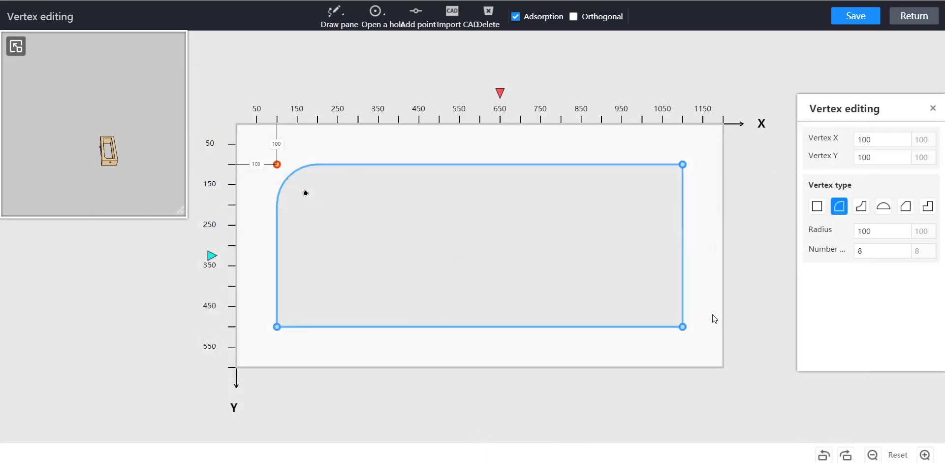
drag(879, 227, 827, 239)
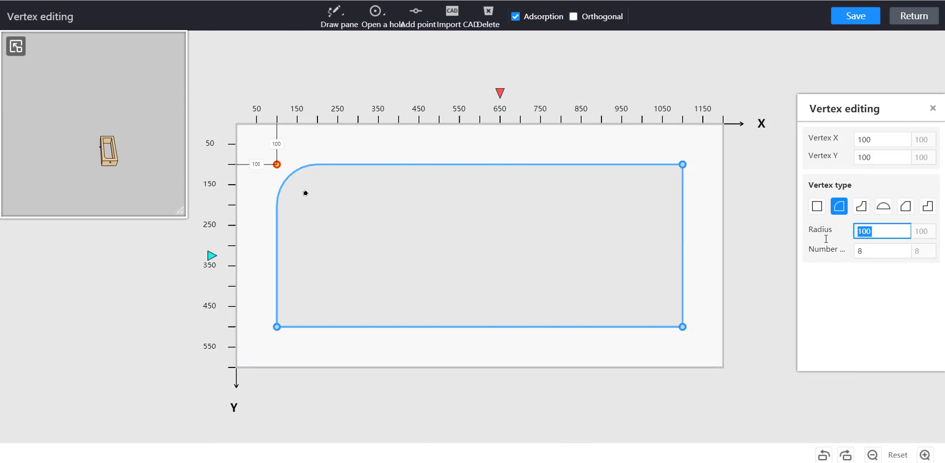
text(50)
Round the hole's lower-left corner with a radius of 50
click(277, 327)
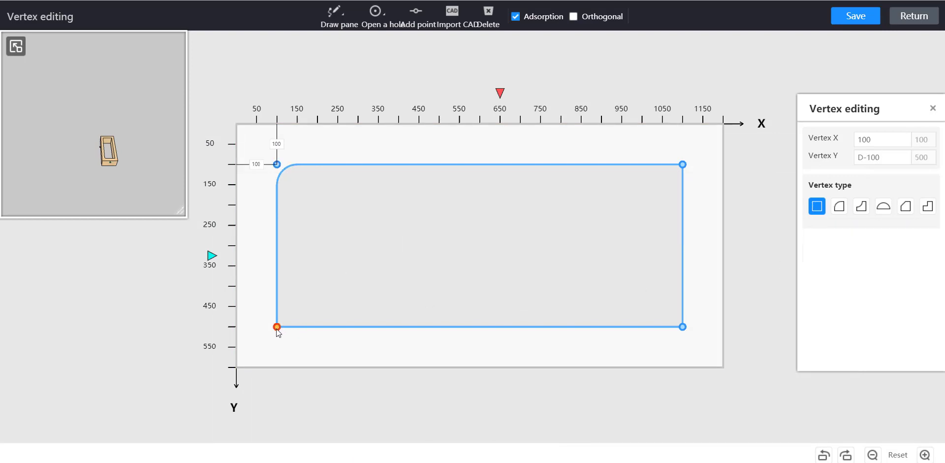
click(840, 206)
drag(878, 233, 811, 242)
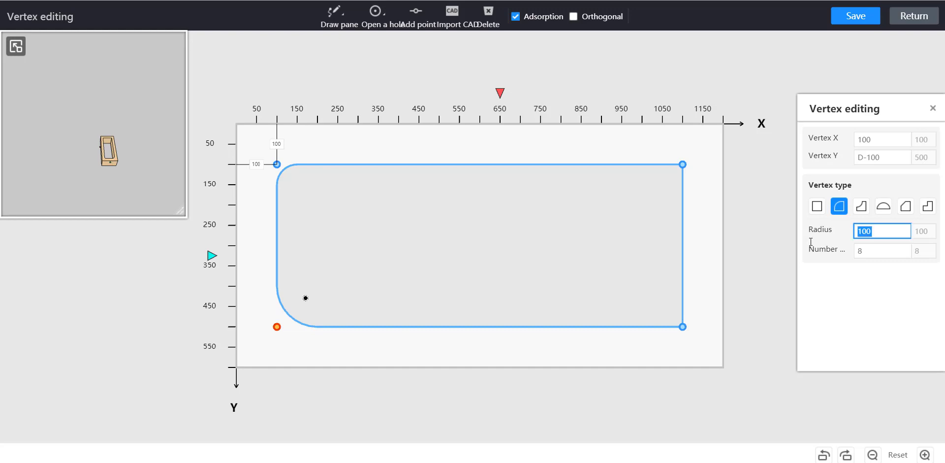
text(50)
key(Return)
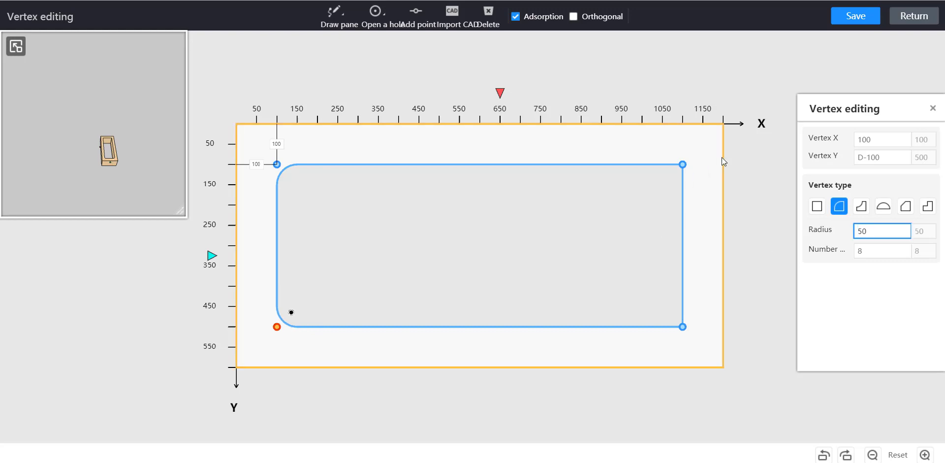
Round the hole's upper-right corner with a radius of 50
click(683, 164)
click(840, 206)
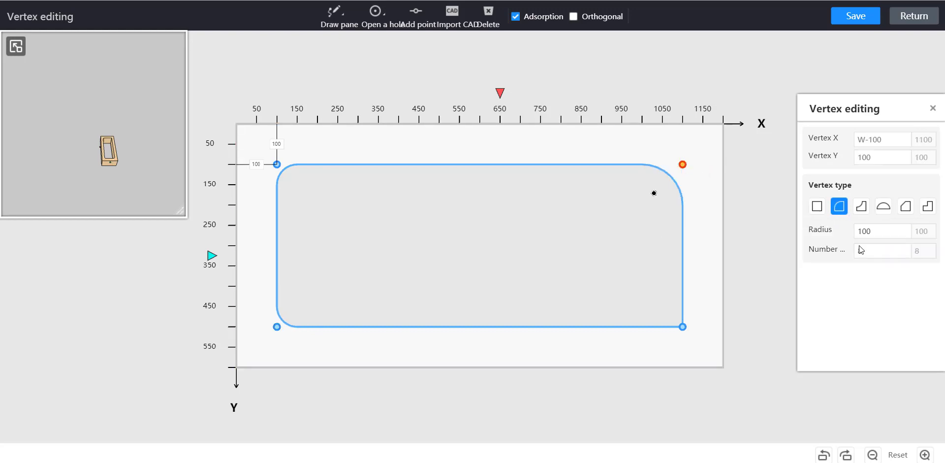
double_click(877, 230)
text(50)
key(Return)
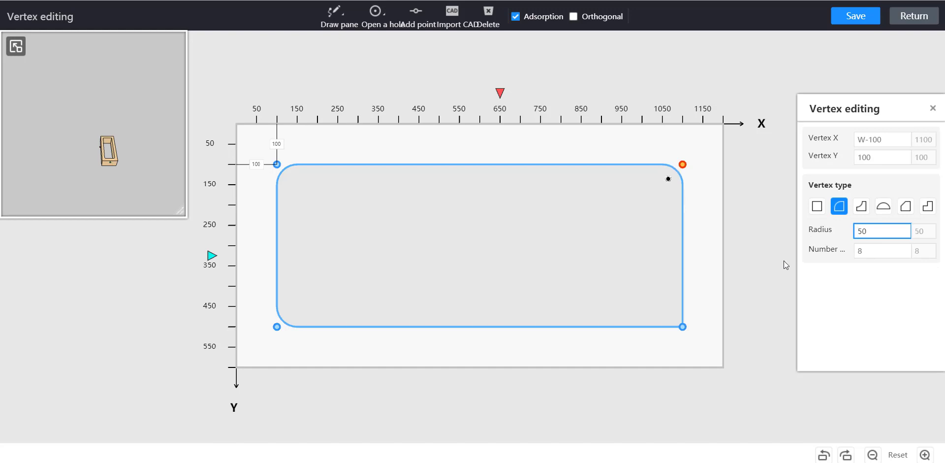
Round the hole's lower-right corner with a radius of 50, then save the panel shape and leave vertex editing
click(683, 327)
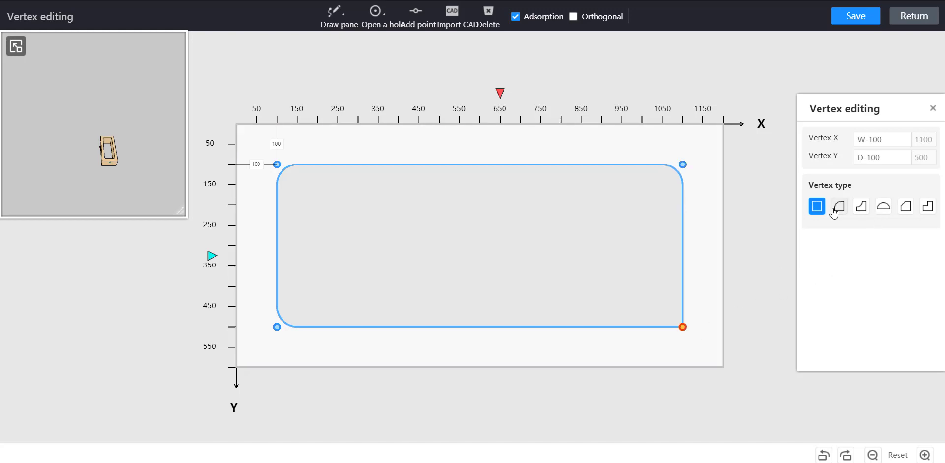
click(838, 209)
double_click(877, 230)
text(50)
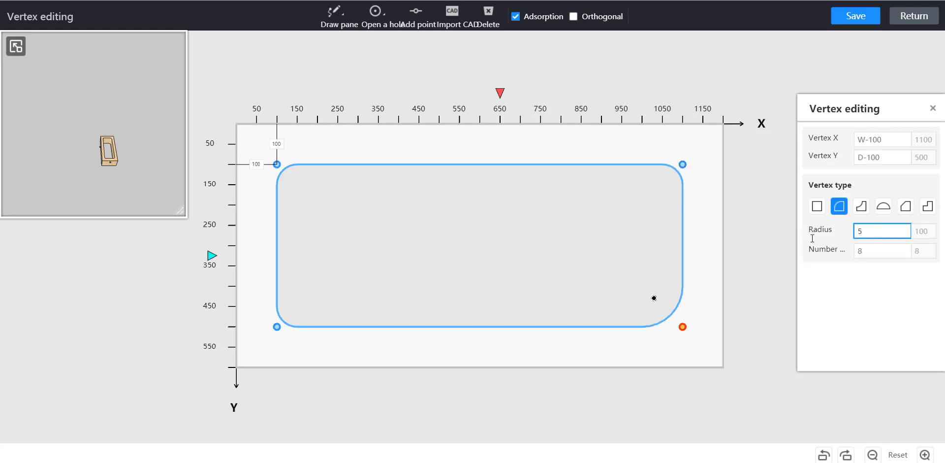
key(Return)
click(858, 16)
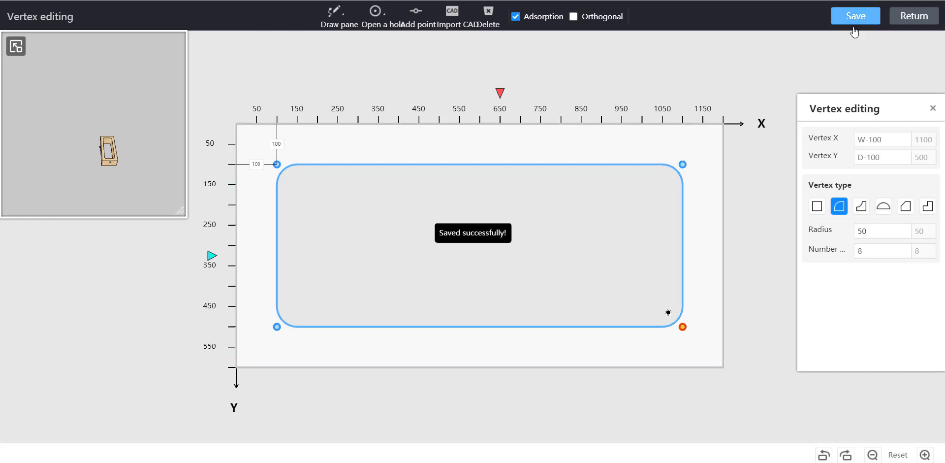
click(911, 19)
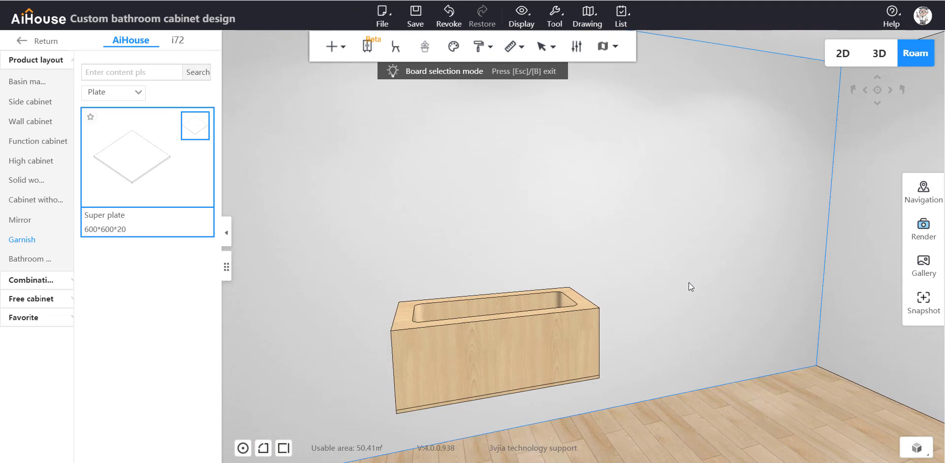
Apply the light grey 500*500 marble from the Stone library's Marble category to the thin bottom plate
click(507, 393)
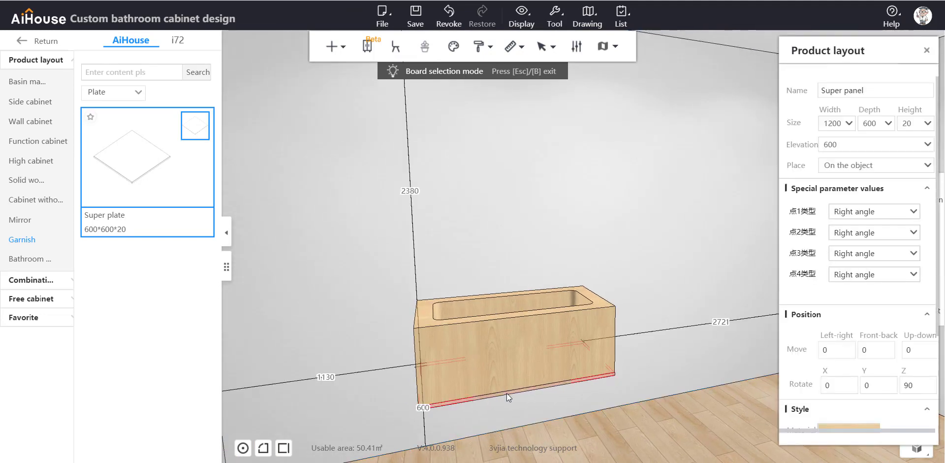
right_click(506, 393)
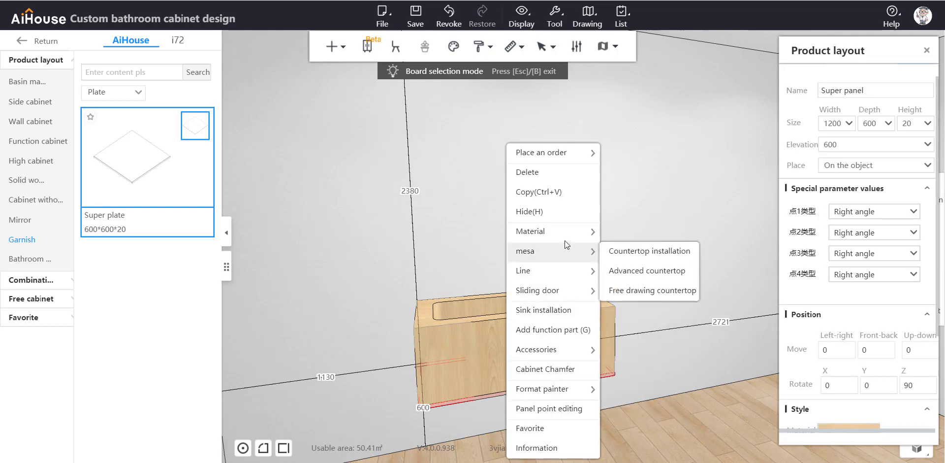
mouse_move(566, 232)
click(631, 234)
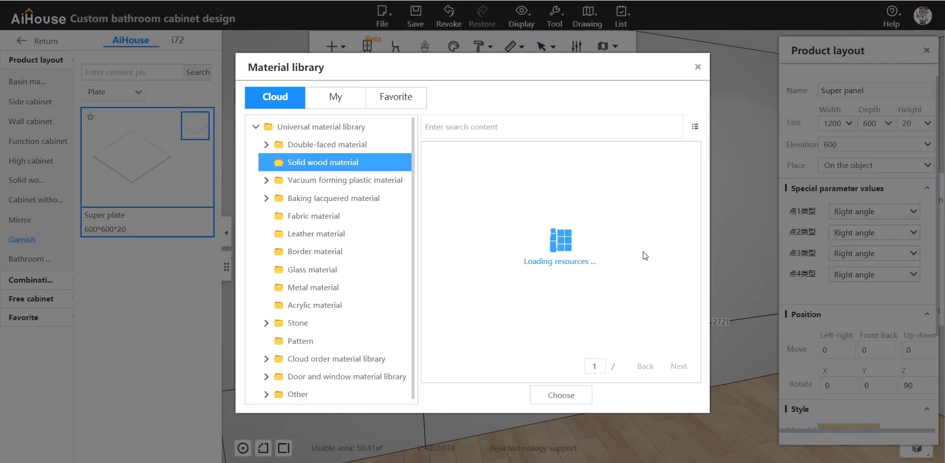
click(311, 327)
click(327, 364)
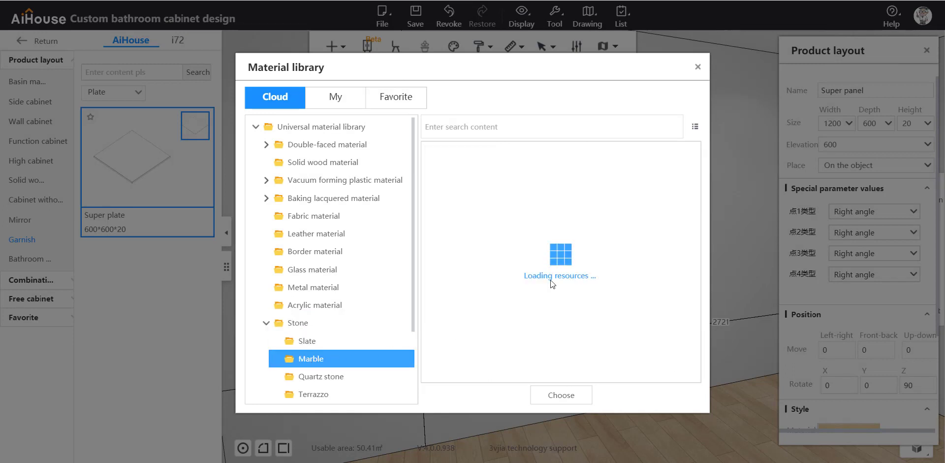
scroll(607, 258, down, 5)
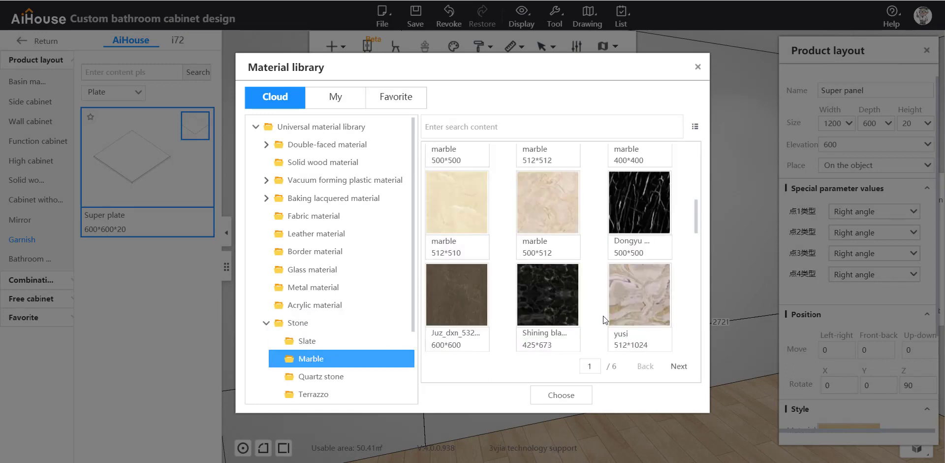
scroll(604, 315, up, 3)
click(446, 283)
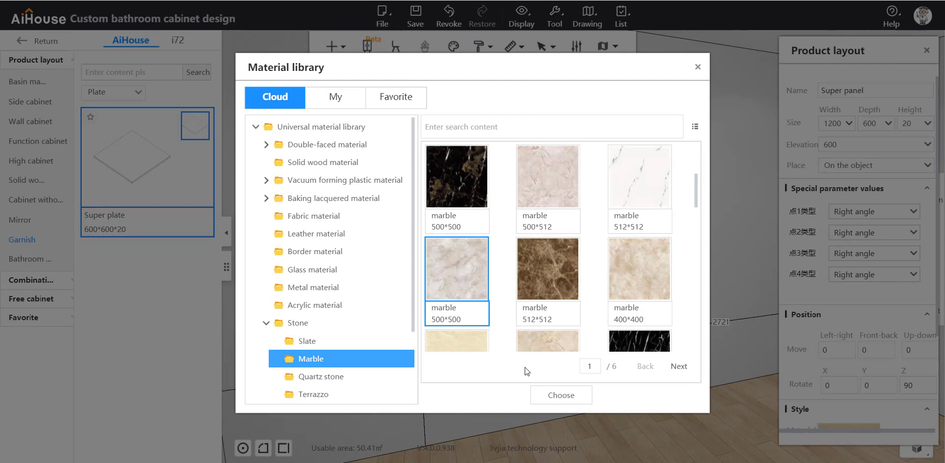
click(561, 395)
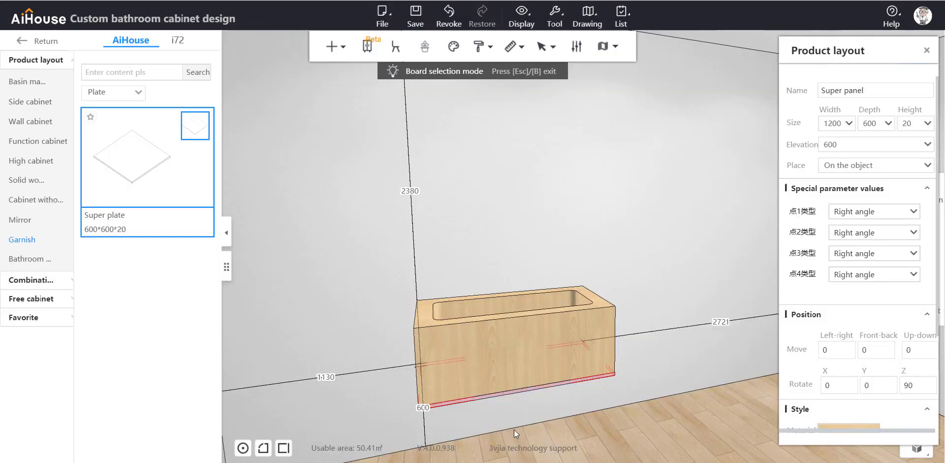
Copy the bottom plate's marble to the upper plate with the Material painter
right_click(529, 389)
mouse_move(571, 394)
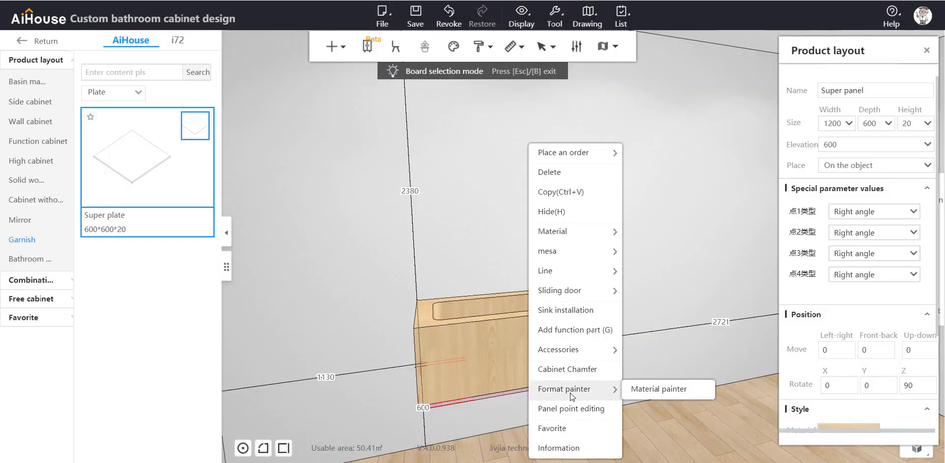
click(654, 390)
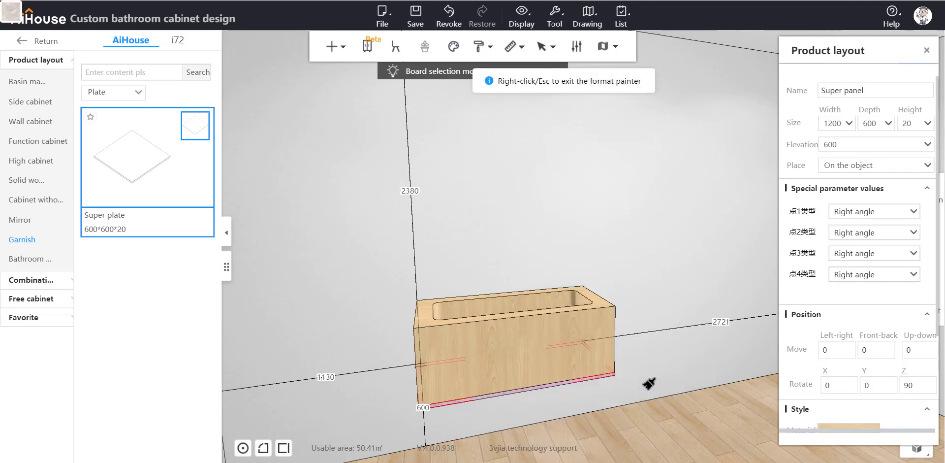
click(568, 326)
right_click(536, 243)
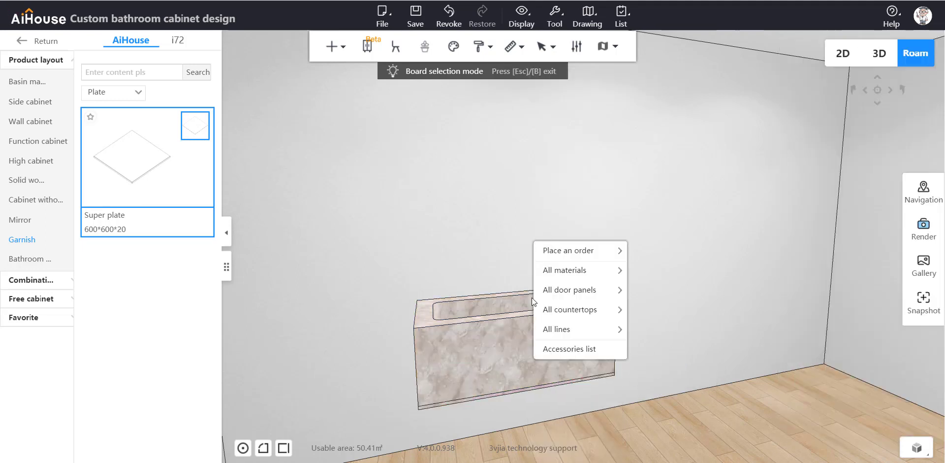
Pull in the bottom plate's front edge with Panel stretching until the plate is 550 deep
click(510, 391)
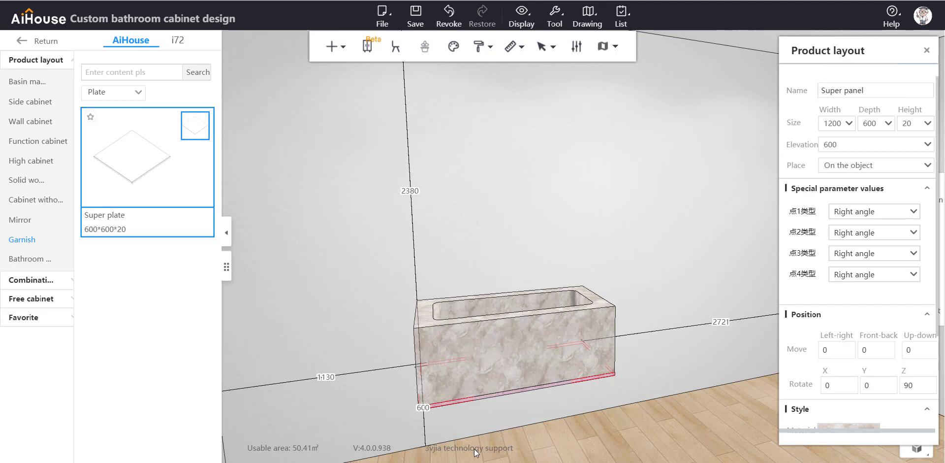
key(b)
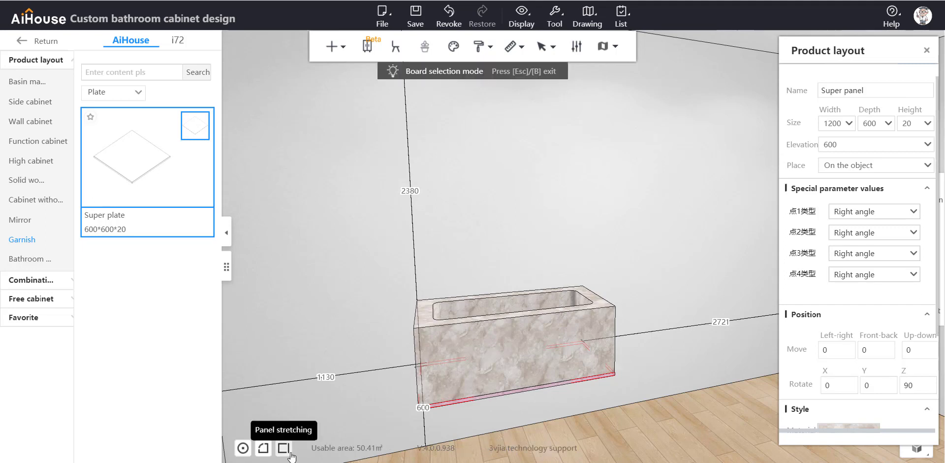
click(264, 448)
click(530, 397)
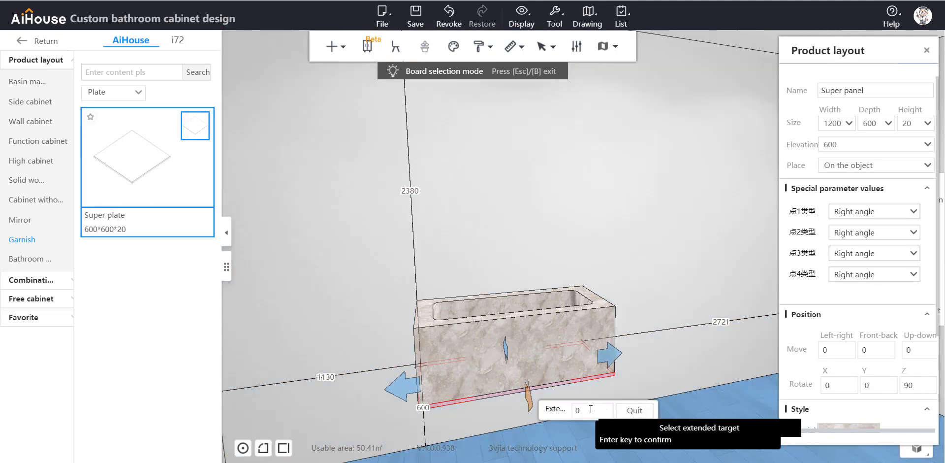
click(591, 409)
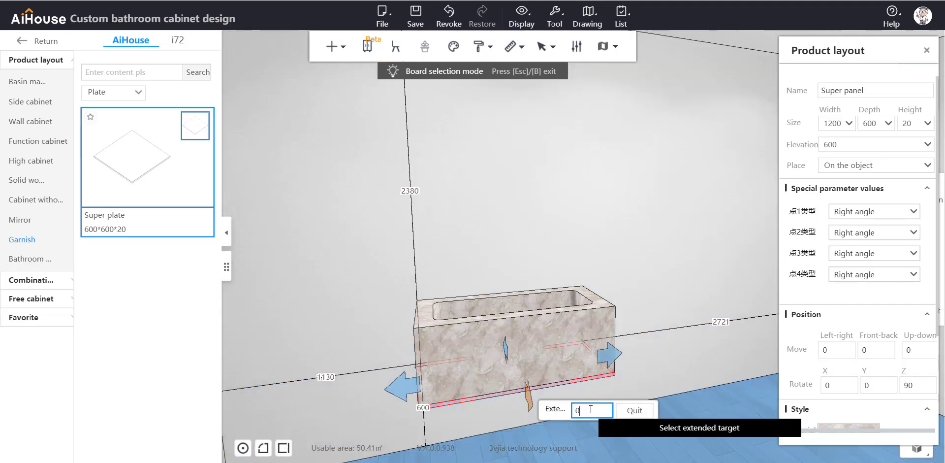
key(BackSpace)
text(-)
key(Return)
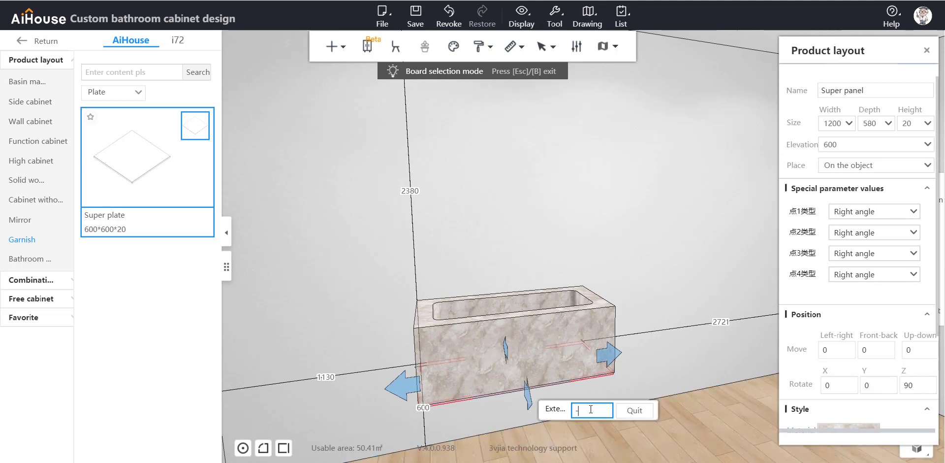
key(Return)
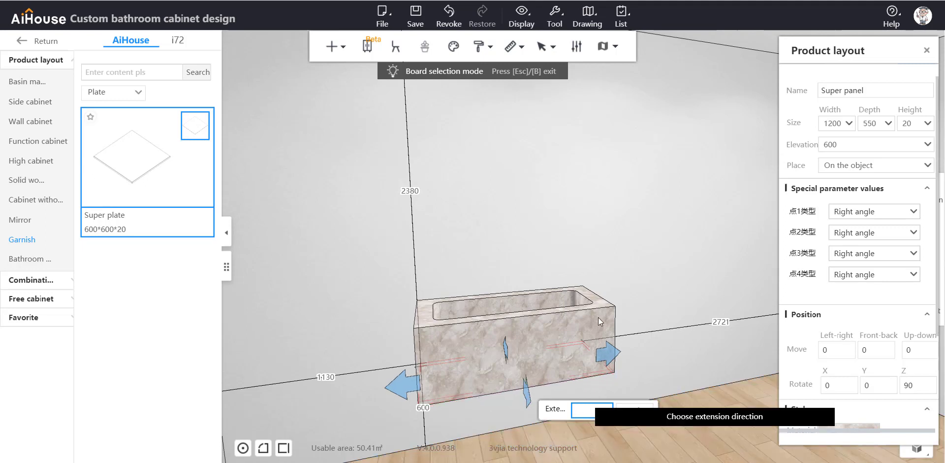
click(635, 411)
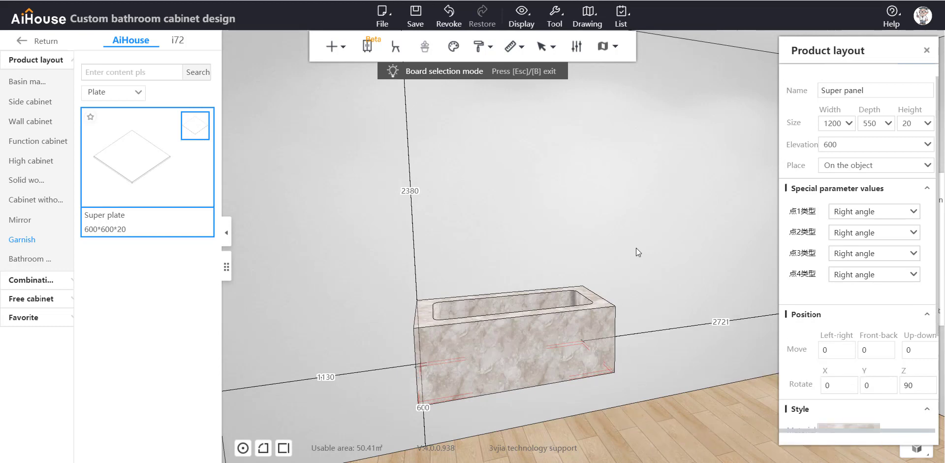
Leave the custom bathroom cabinet design and open the Others category of Bathroom furniture in the public library
scroll(615, 241, up, 2)
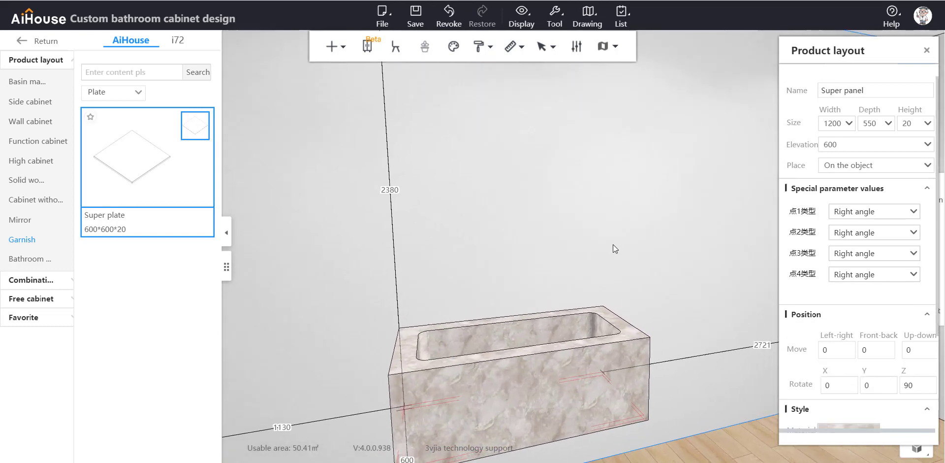
right_drag(579, 337, 608, 241)
middle_drag(638, 174, 623, 193)
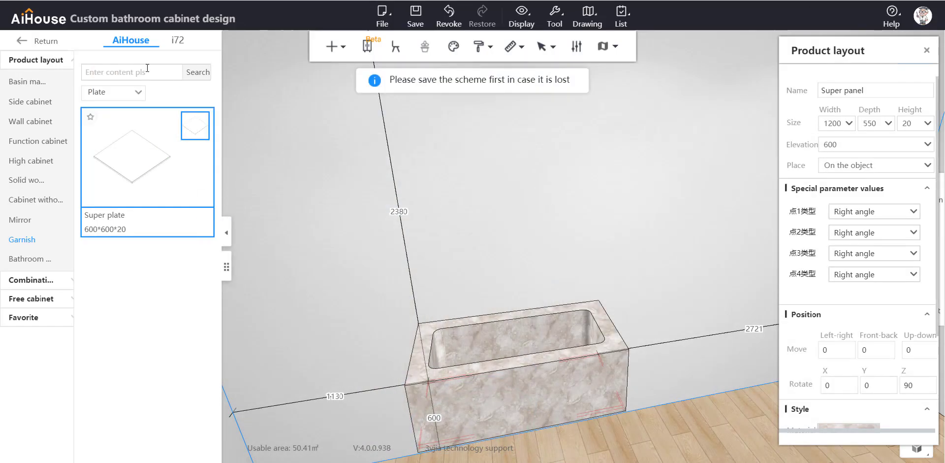
click(36, 42)
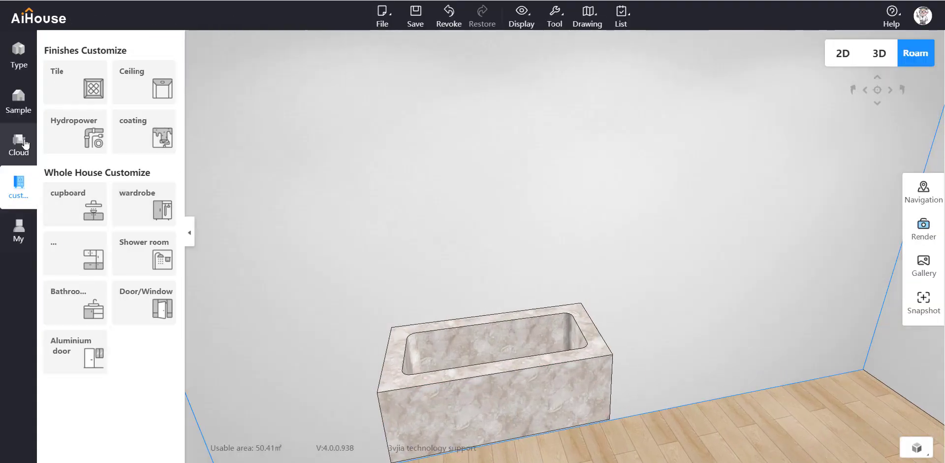
click(28, 170)
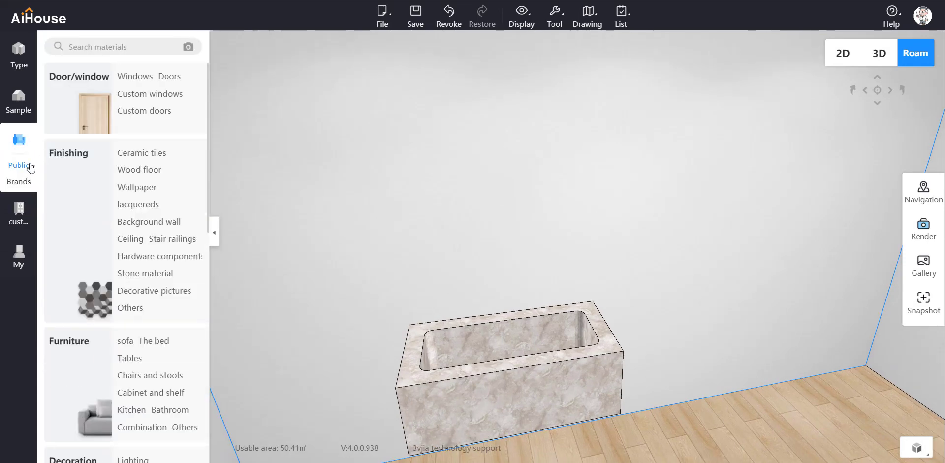
scroll(133, 270, down, 4)
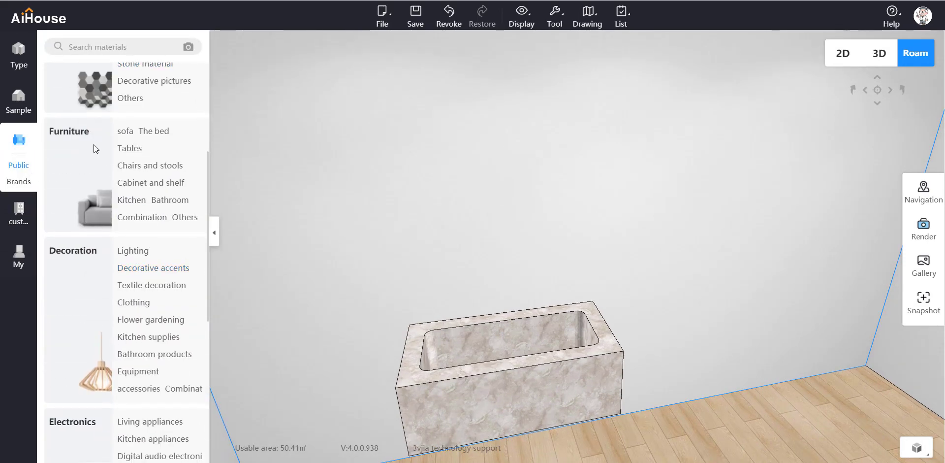
click(176, 200)
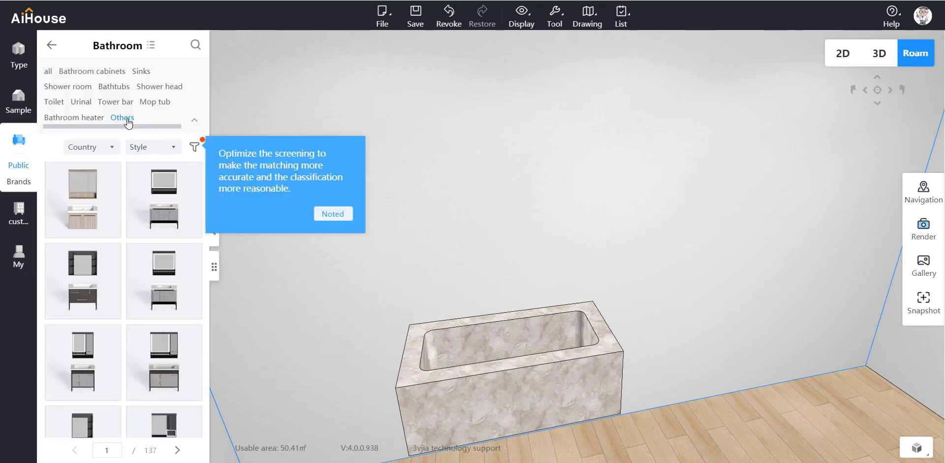
click(127, 118)
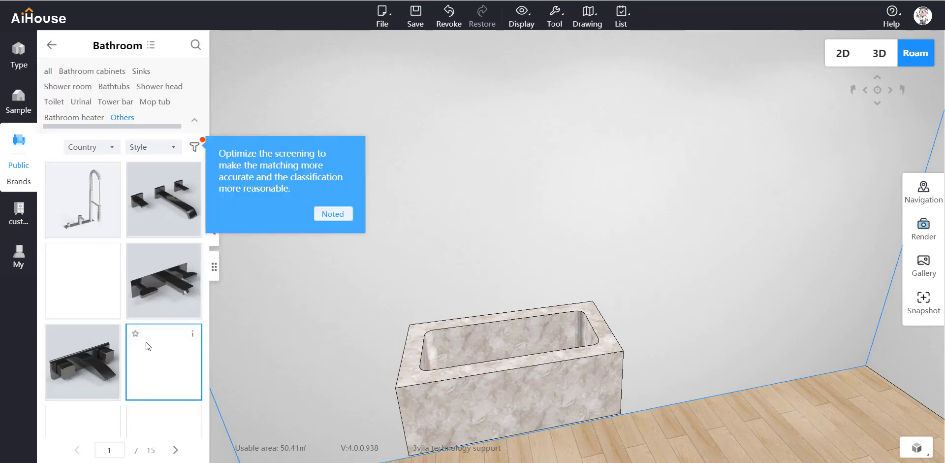
Place the black curved faucet set with hand shower from page 3 on the basin's rear rim
scroll(112, 320, down, 3)
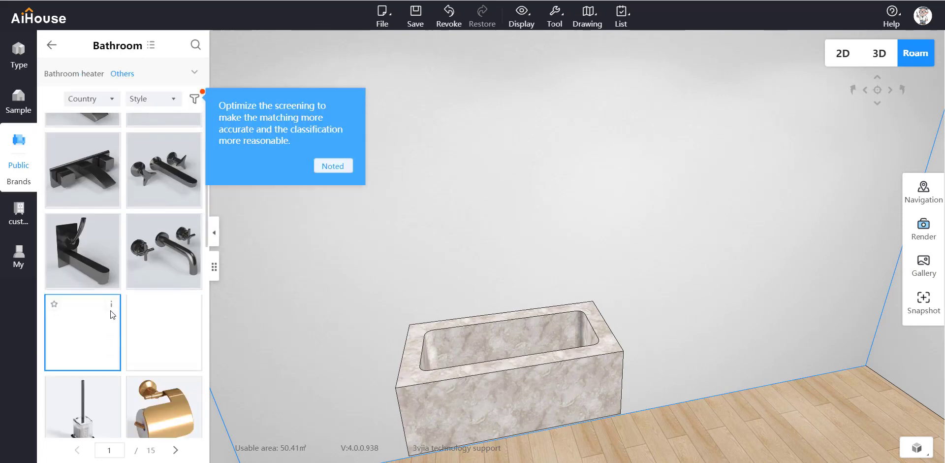
scroll(113, 314, down, 5)
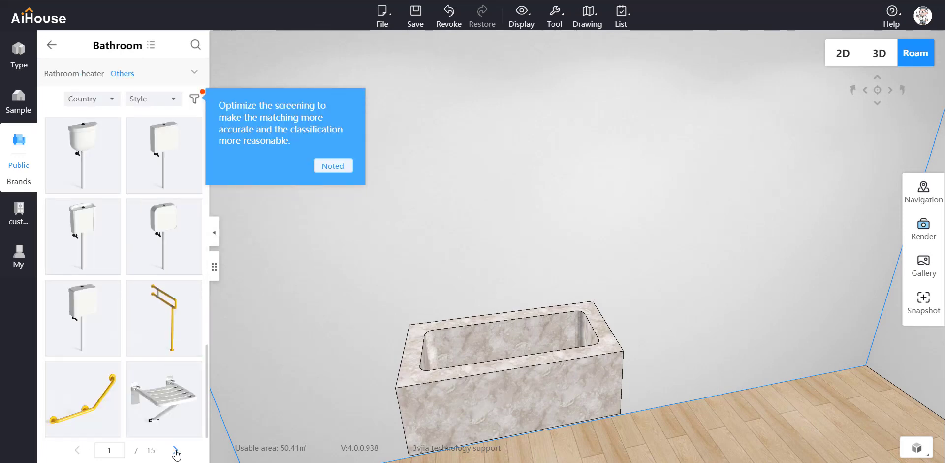
click(176, 450)
click(176, 450)
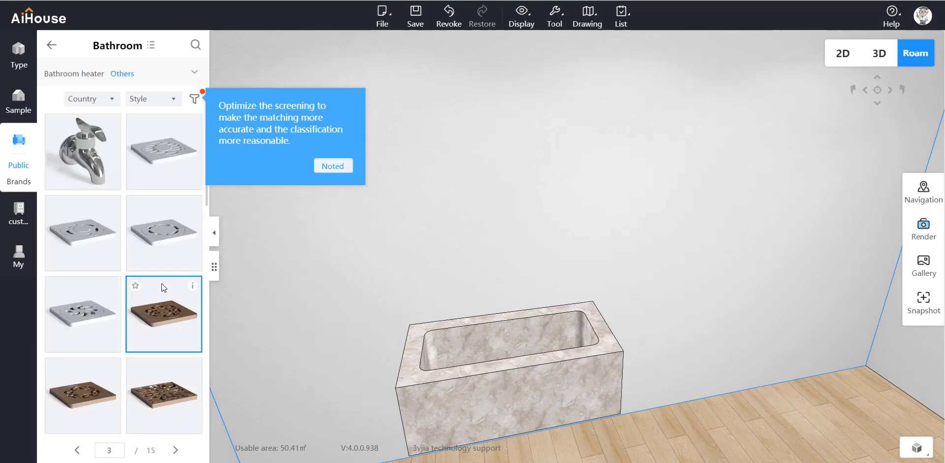
scroll(147, 268, down, 5)
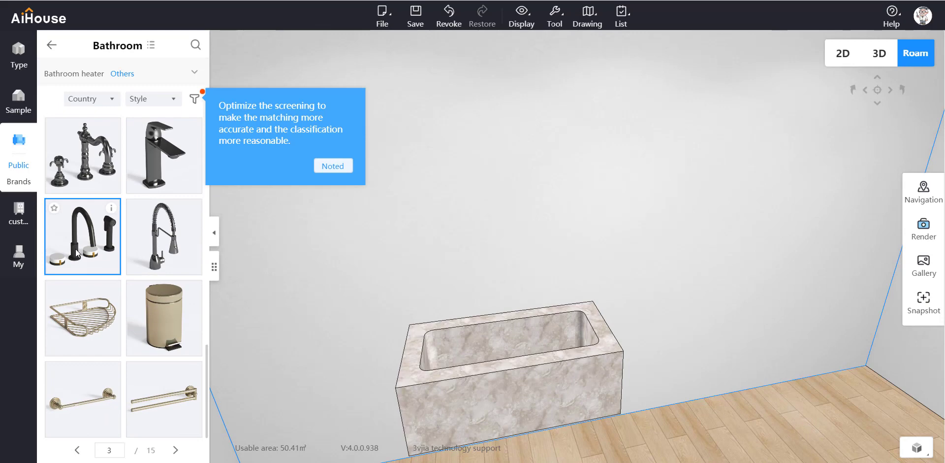
drag(75, 249, 508, 320)
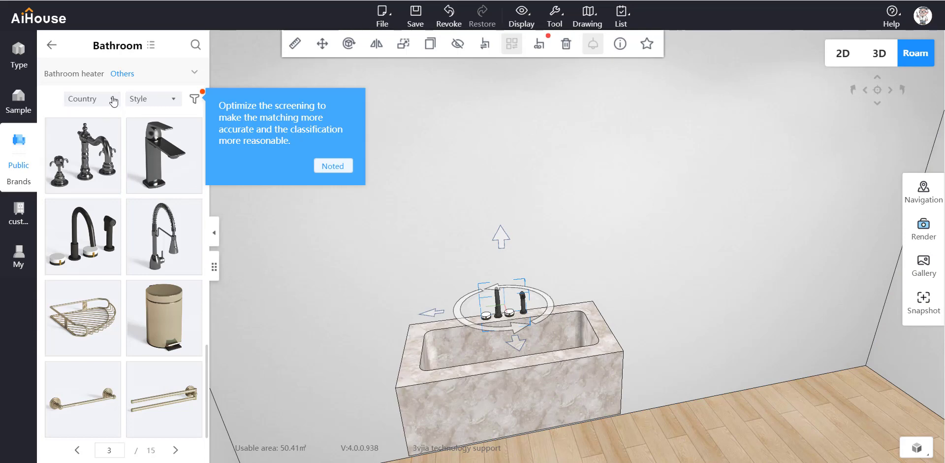
Search the public library for "gold" and apply the brushed gold material to the faucet set
click(196, 49)
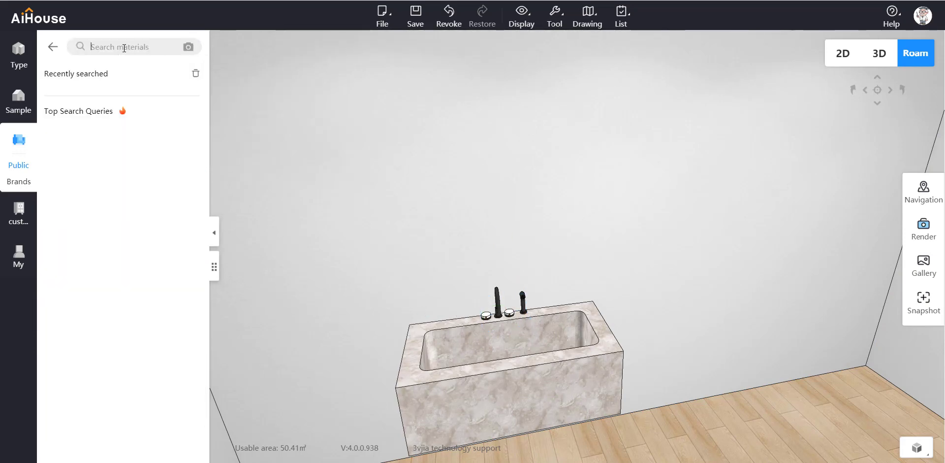
key(BackSpace)
key(Return)
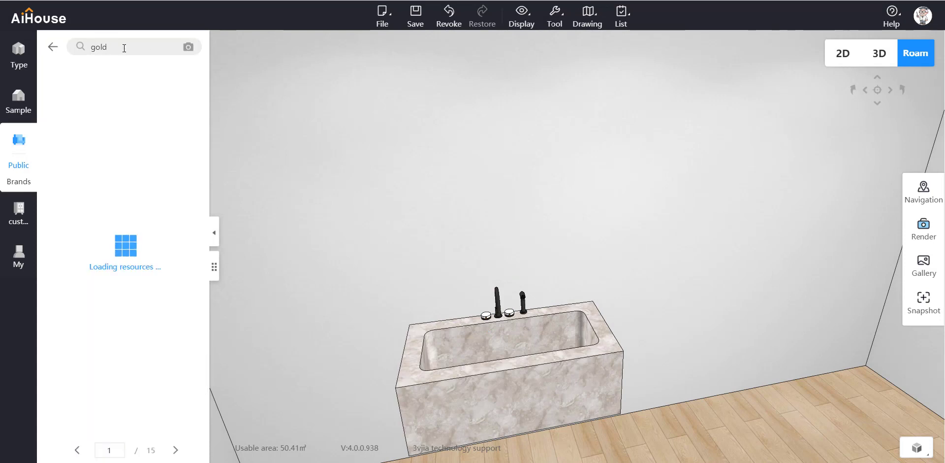
scroll(190, 322, down, 12)
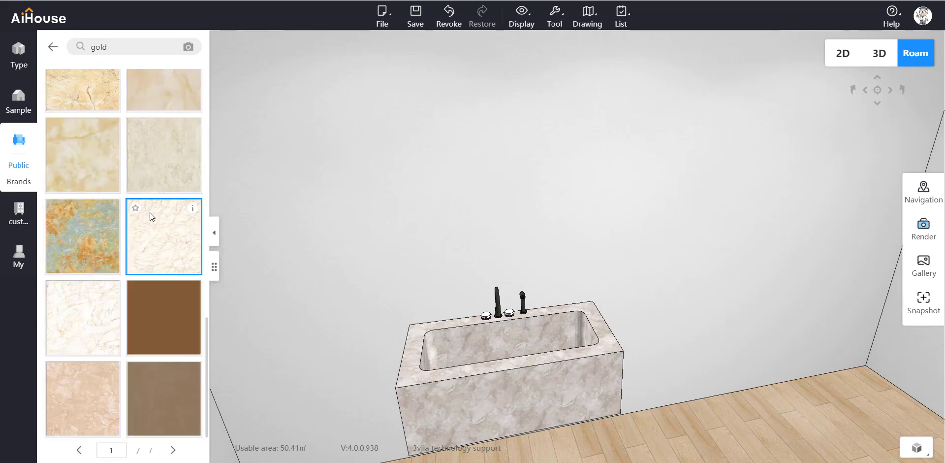
scroll(149, 211, up, 6)
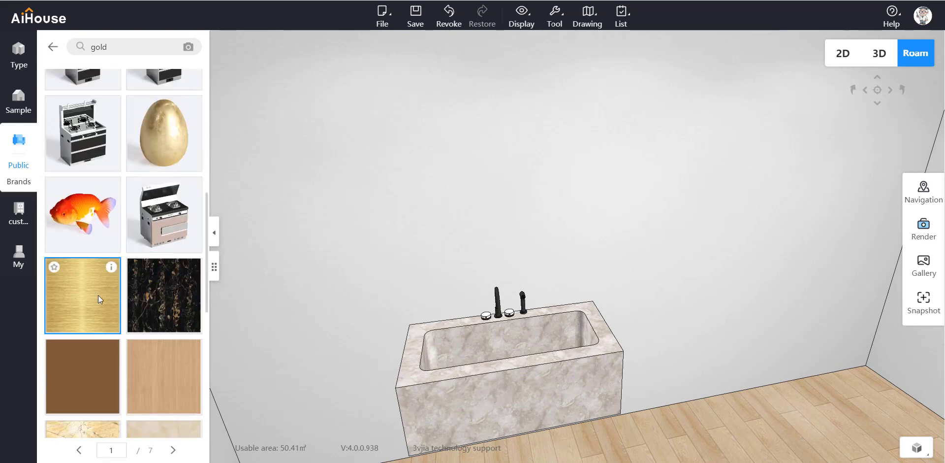
drag(98, 294, 524, 301)
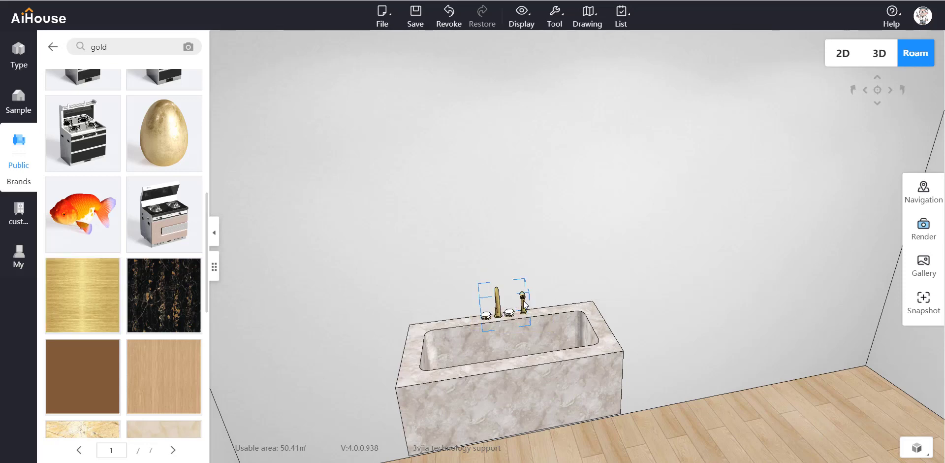
key(a)
drag(551, 255, 615, 232)
key(s)
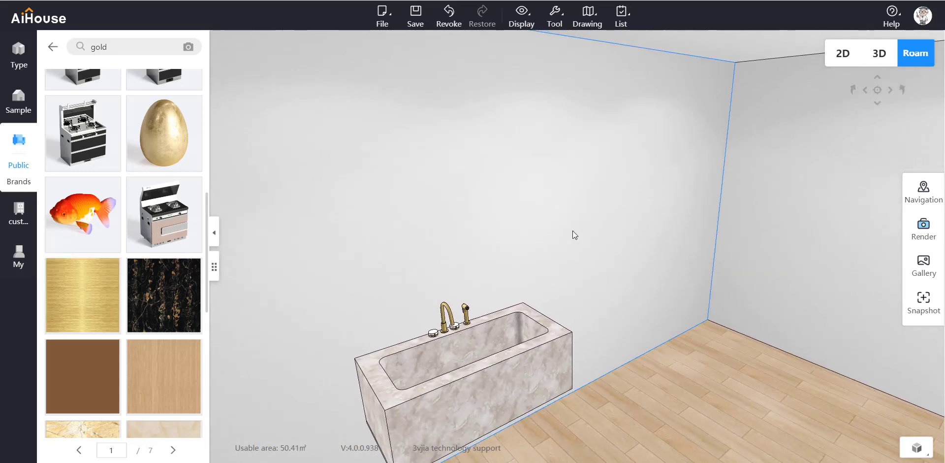